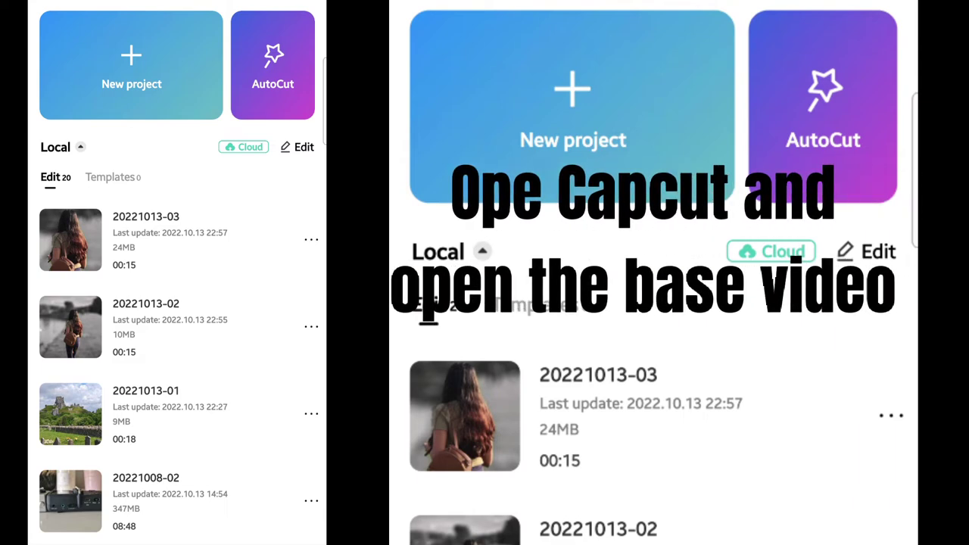
- Start a new project with the grayscale 00:15 clip of the girl walking
left_click(571, 106)
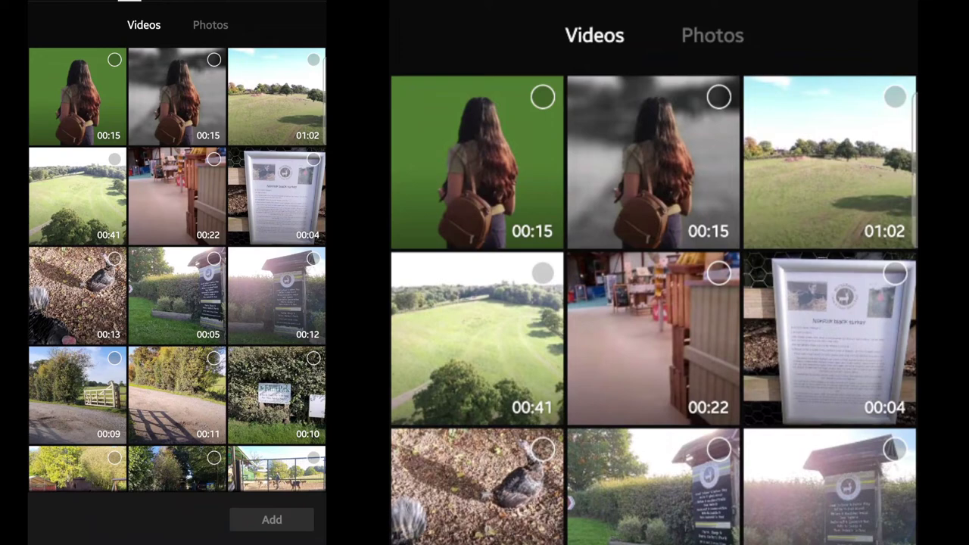
left_click(719, 97)
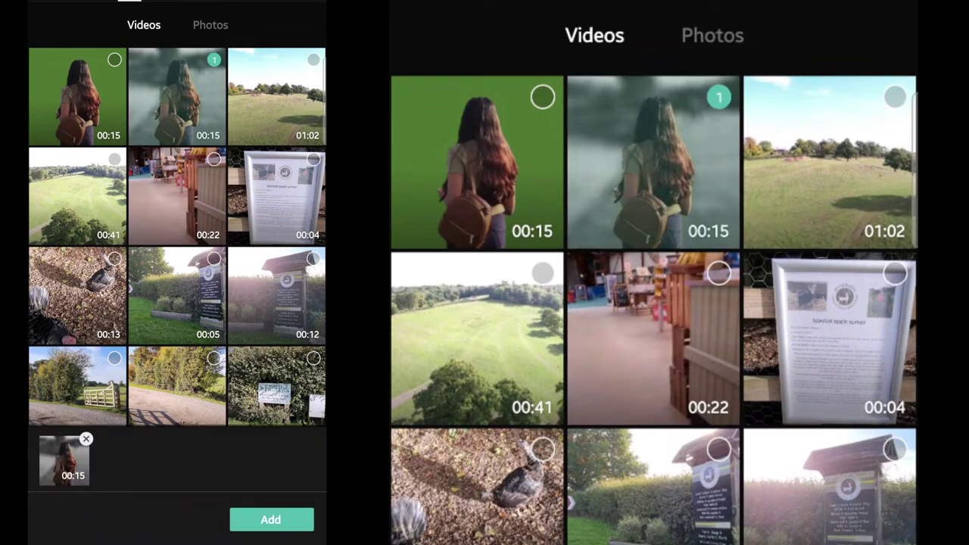
left_click(271, 519)
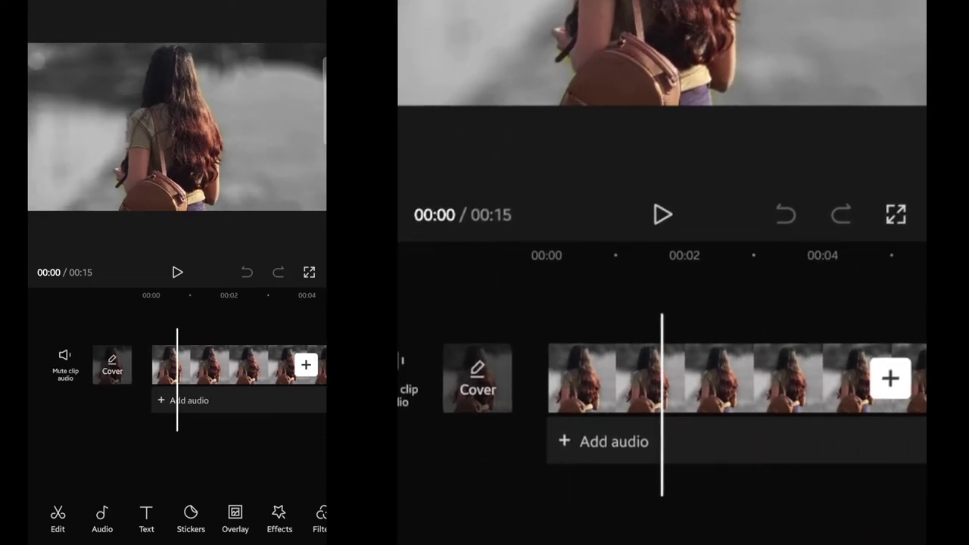
scroll(177, 365, "right", 10)
scroll(176, 365, "right", 8)
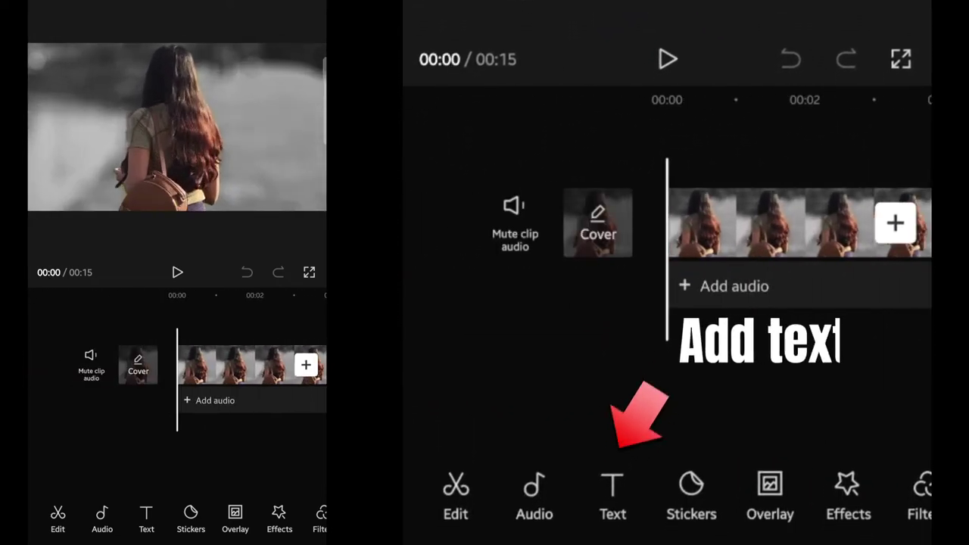
- Add a text layer reading 'UTUBE ESSENCE' and bring up its style options
left_click(146, 518)
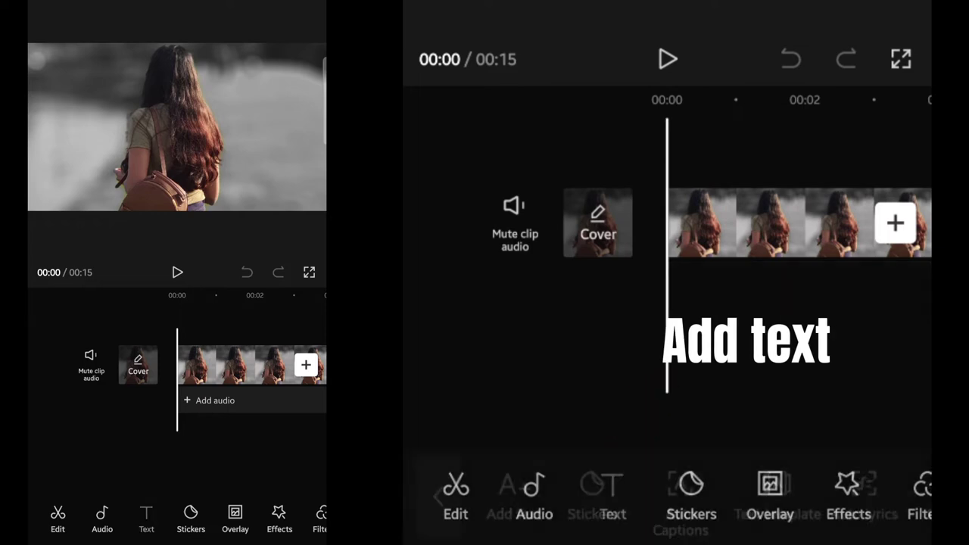
left_click(90, 519)
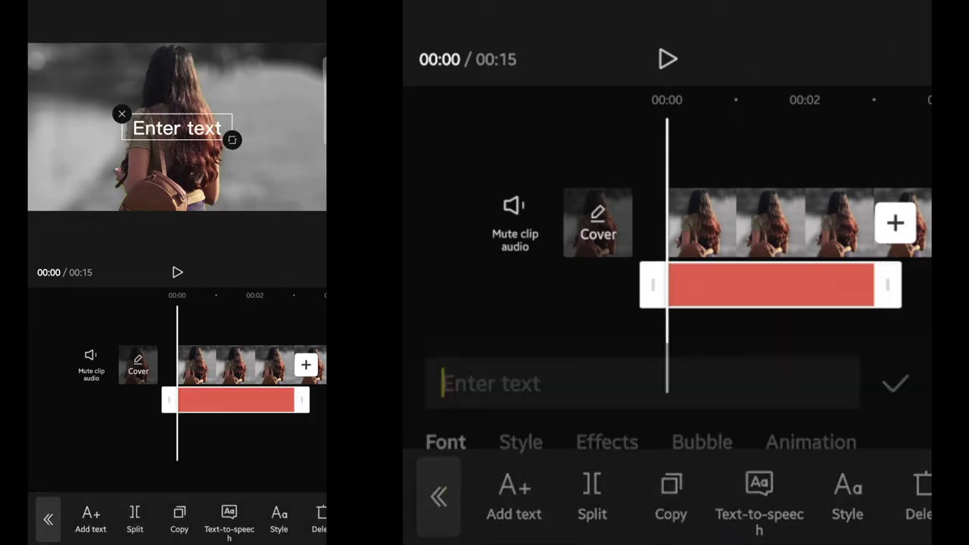
type("U")
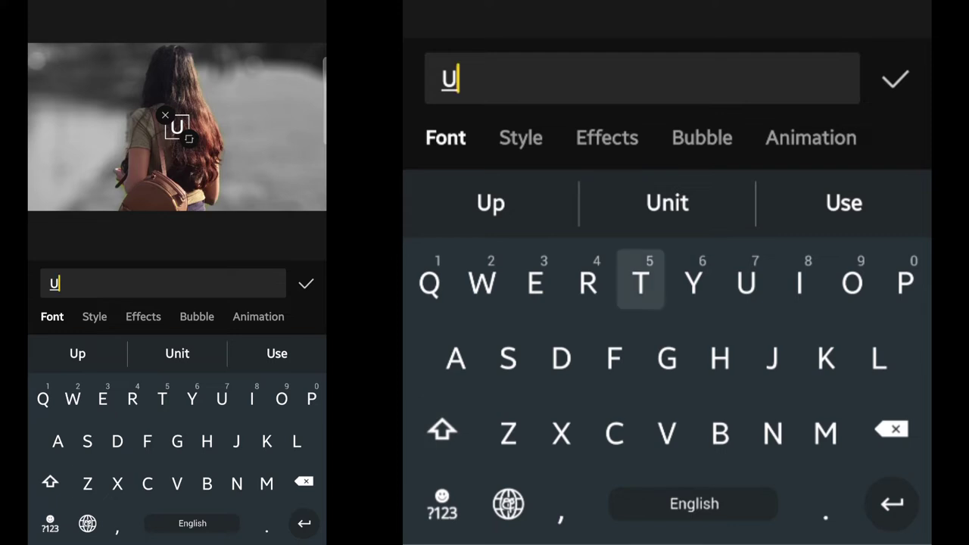
type("TUBE")
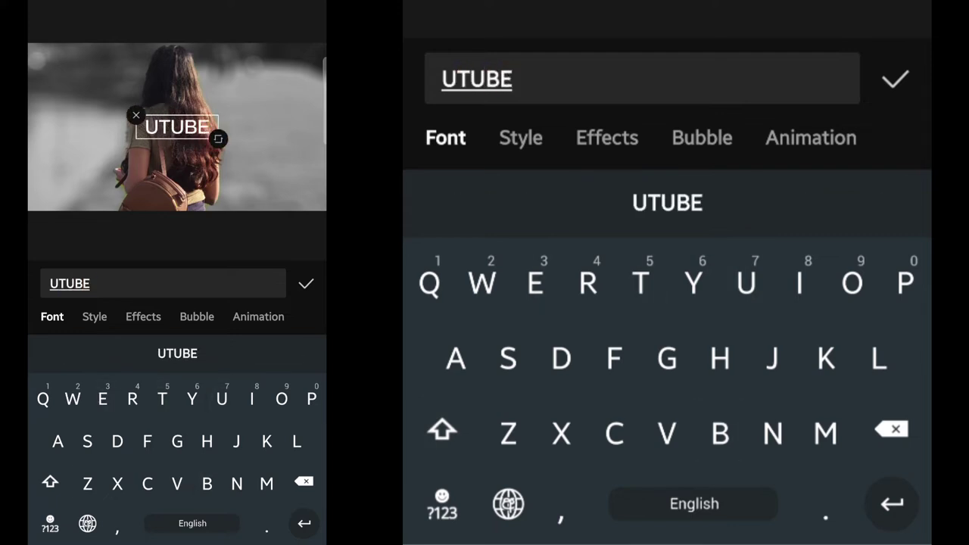
type(" ESSENCE")
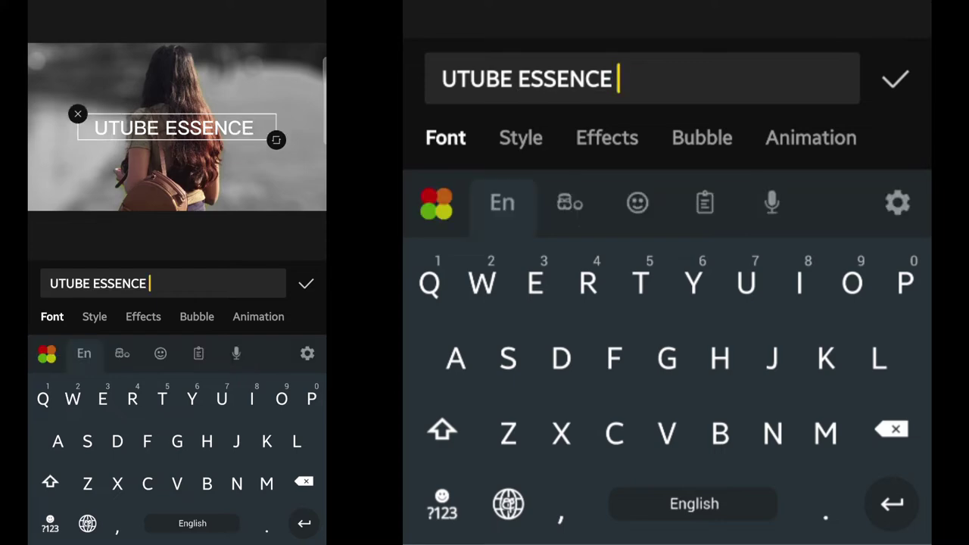
left_click(521, 137)
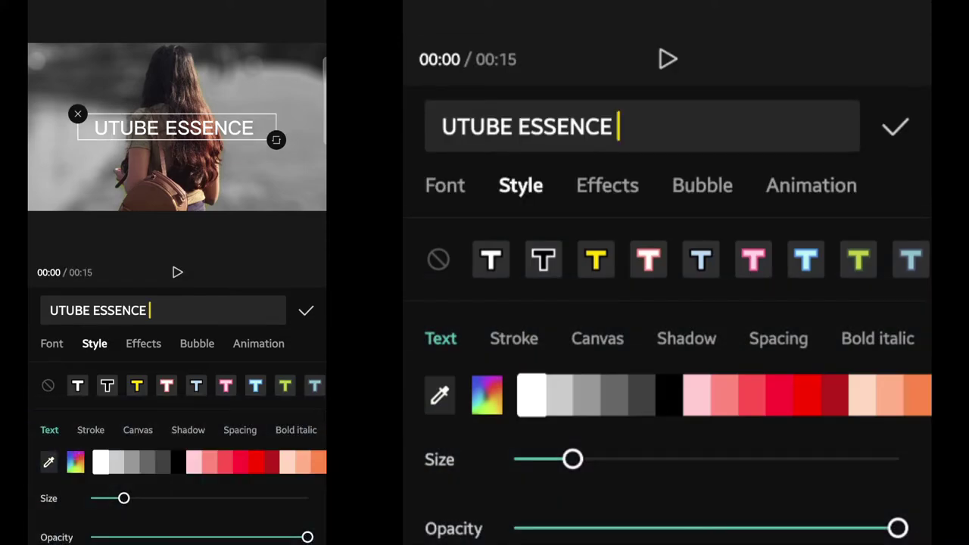
- Apply the FACON font to the UTUBE ESSENCE title and scroll the text options
left_click(446, 186)
scroll(666, 378, "down", 3)
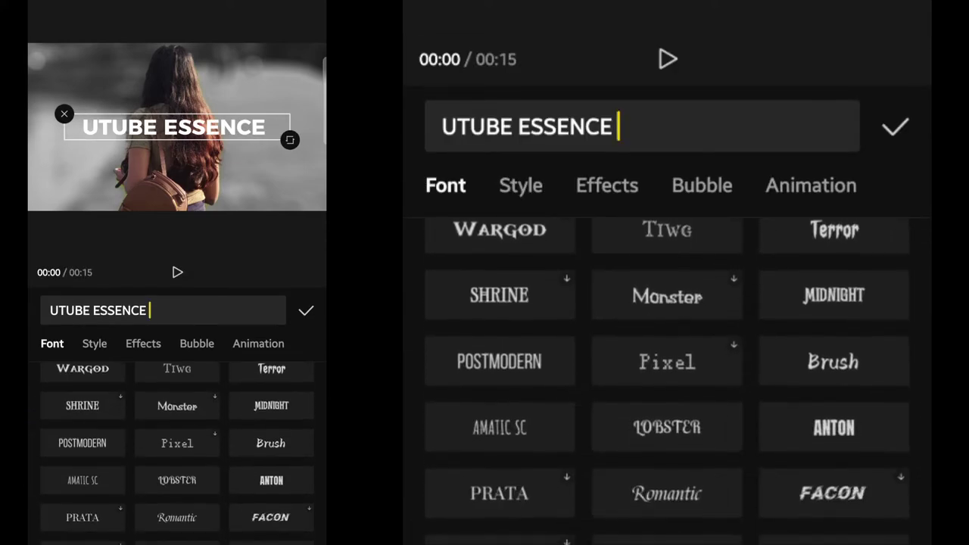
scroll(666, 378, "down", 2)
scroll(666, 379, "down", 2)
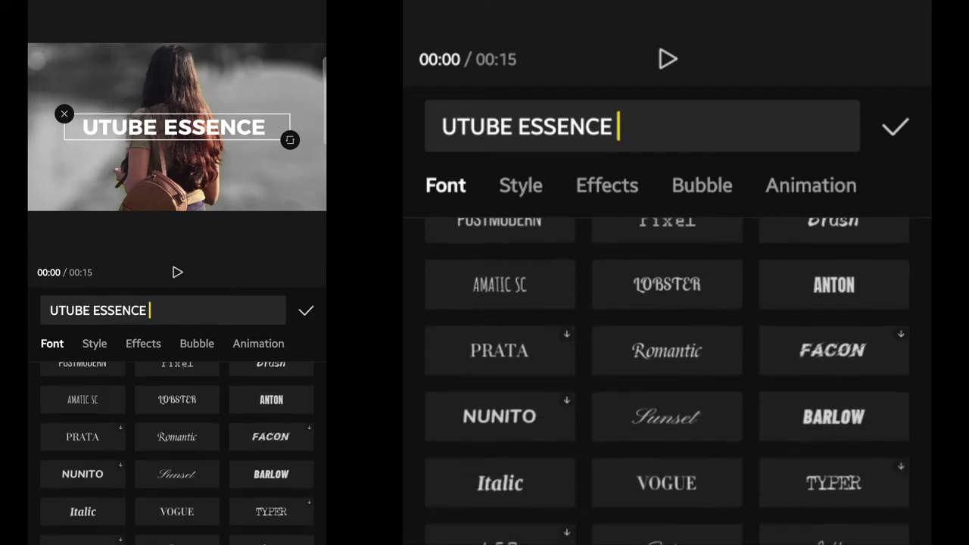
left_click(834, 350)
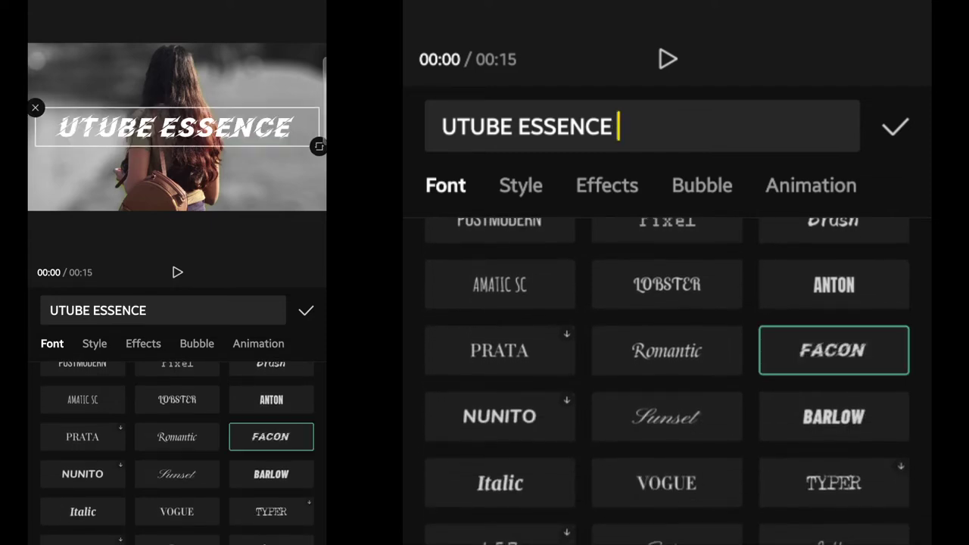
scroll(666, 379, "down", 4)
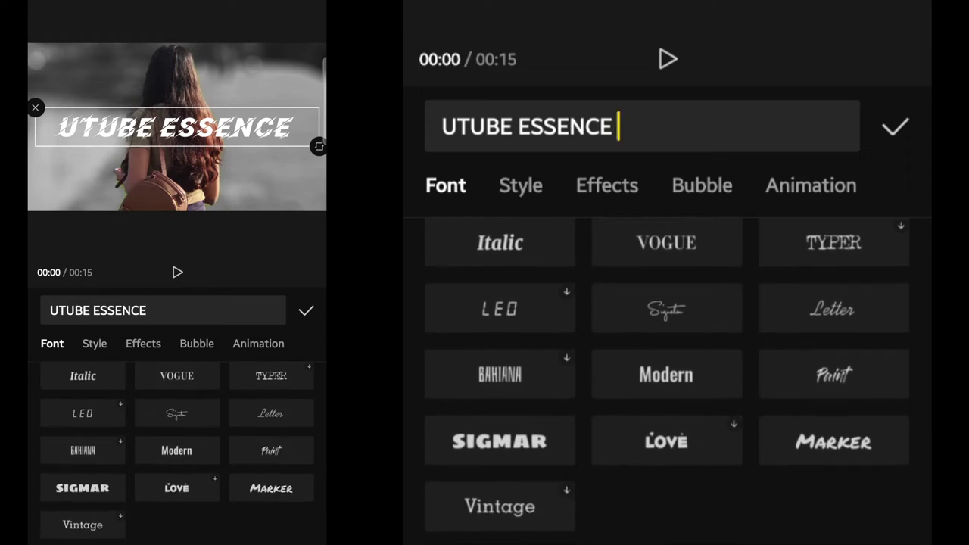
scroll(667, 379, "up", 5)
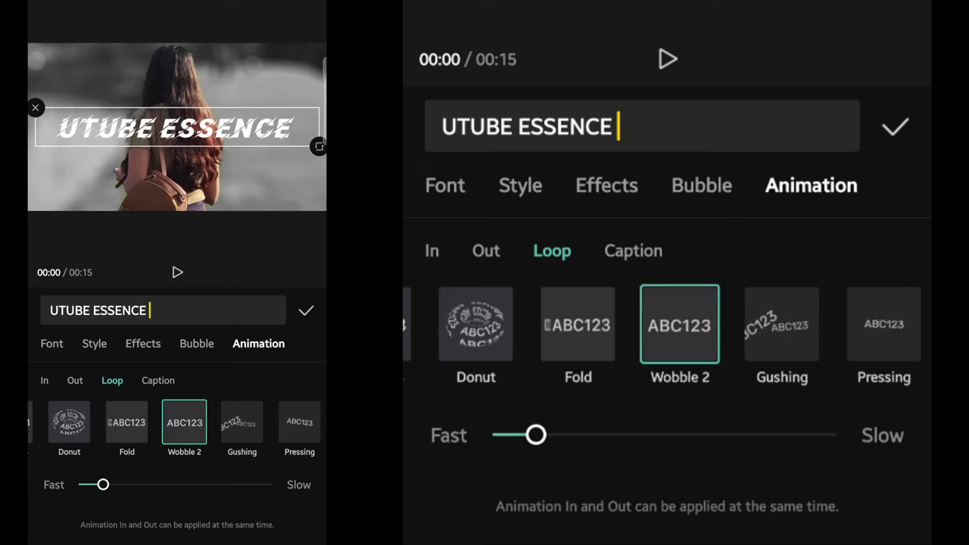
- Slow the wobble loop to 2.1s and stretch the text clip to the video's end
left_click_drag(103, 484, 225, 485)
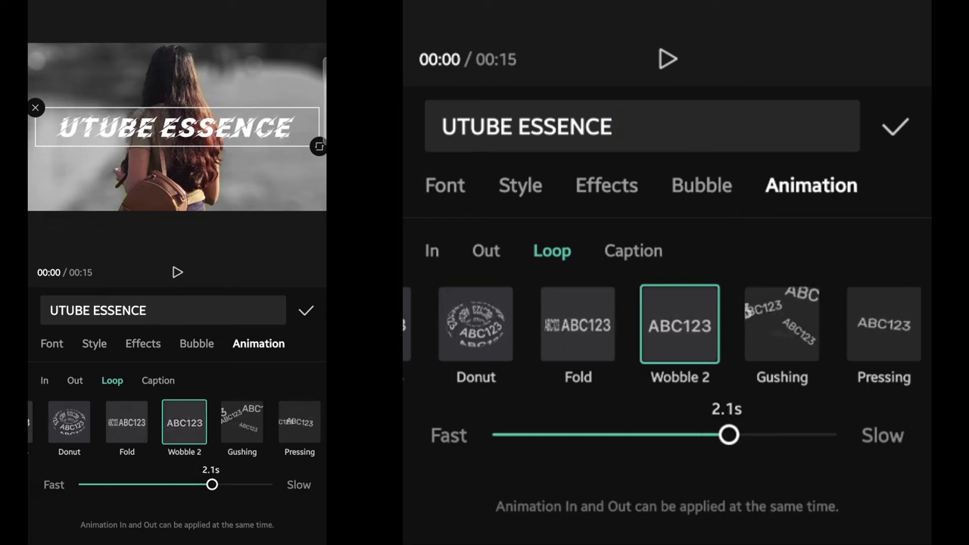
left_click(895, 127)
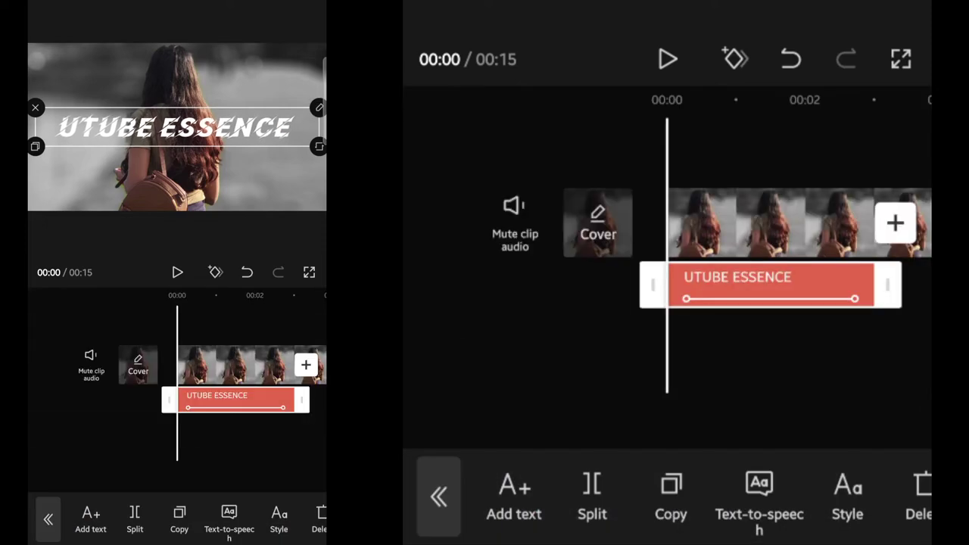
left_click_drag(302, 399, 185, 399)
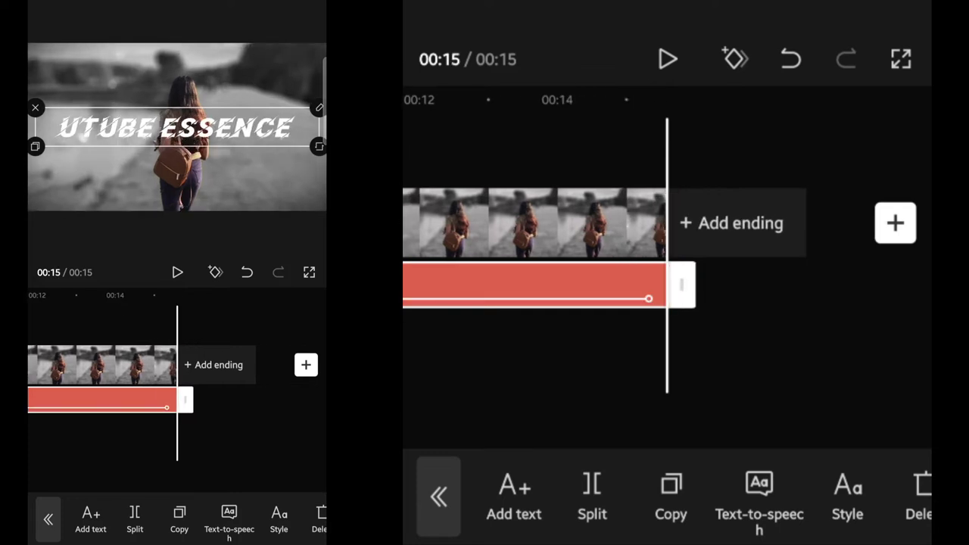
- From the first frame, move the UTUBE ESSENCE title lower in the preview
left_click(758, 348)
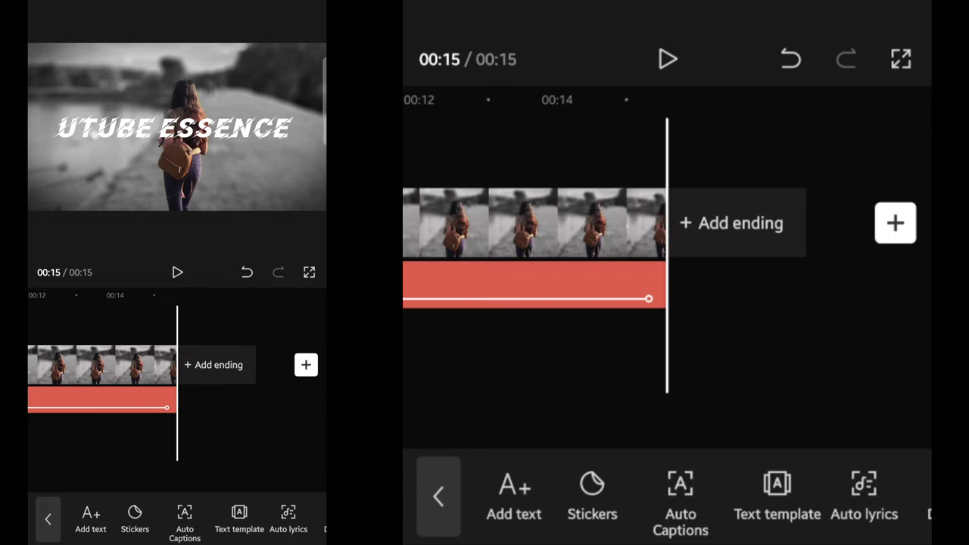
left_click_drag(113, 363, 302, 363)
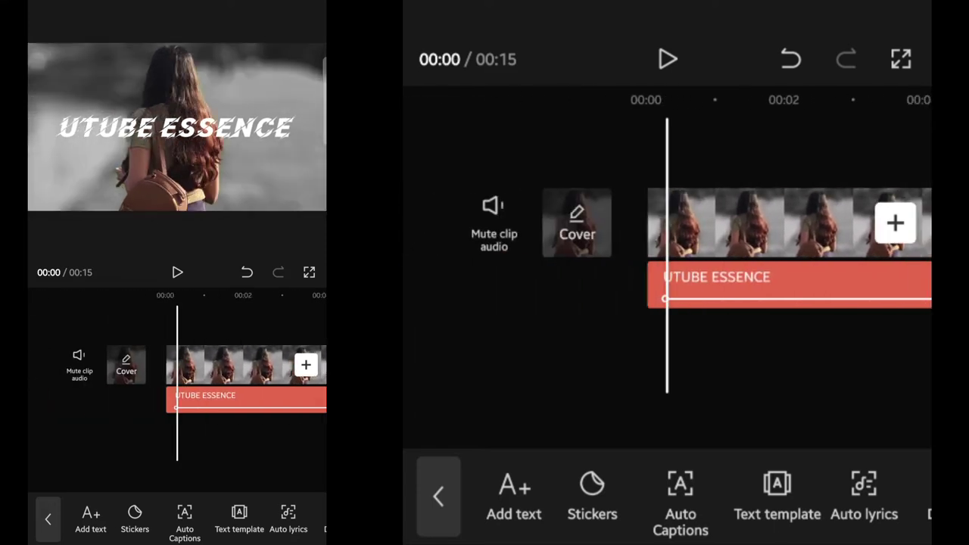
left_click(250, 399)
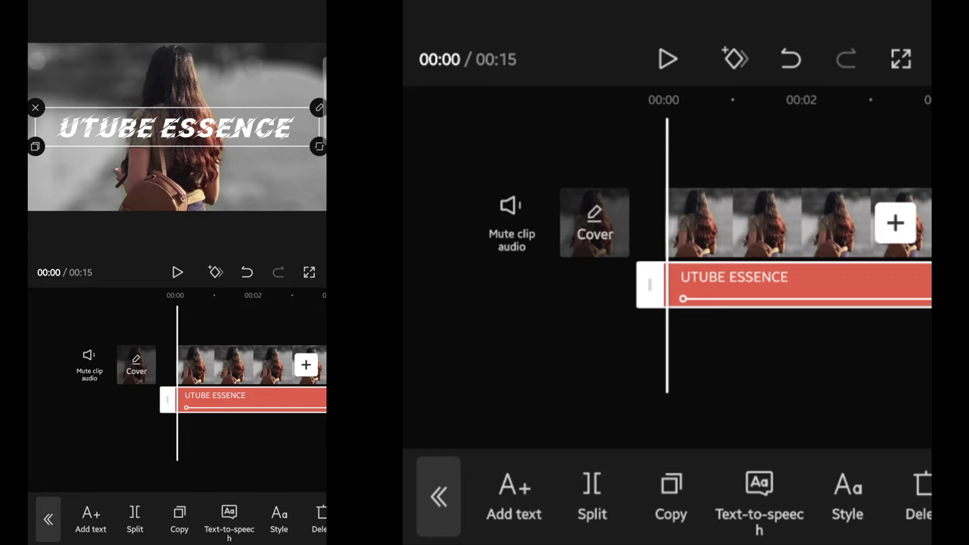
left_click_drag(177, 126, 178, 164)
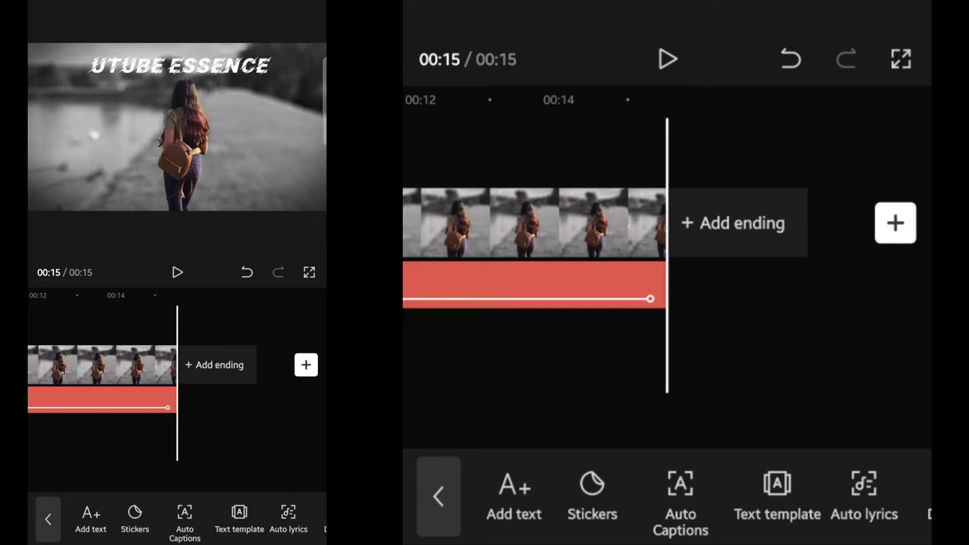
scroll(177, 371, "left", 10)
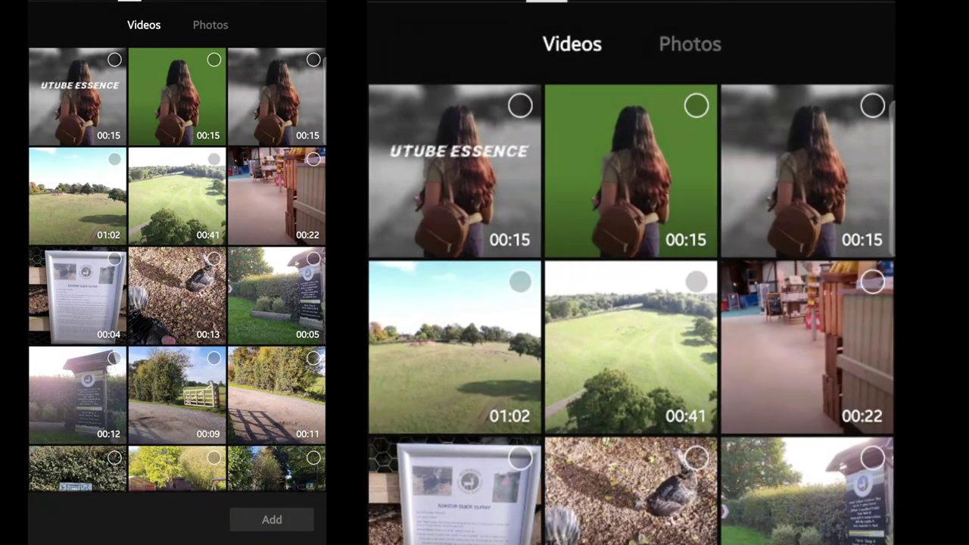
- Import the first exported UTUBE ESSENCE video as the base clip
left_click(114, 59)
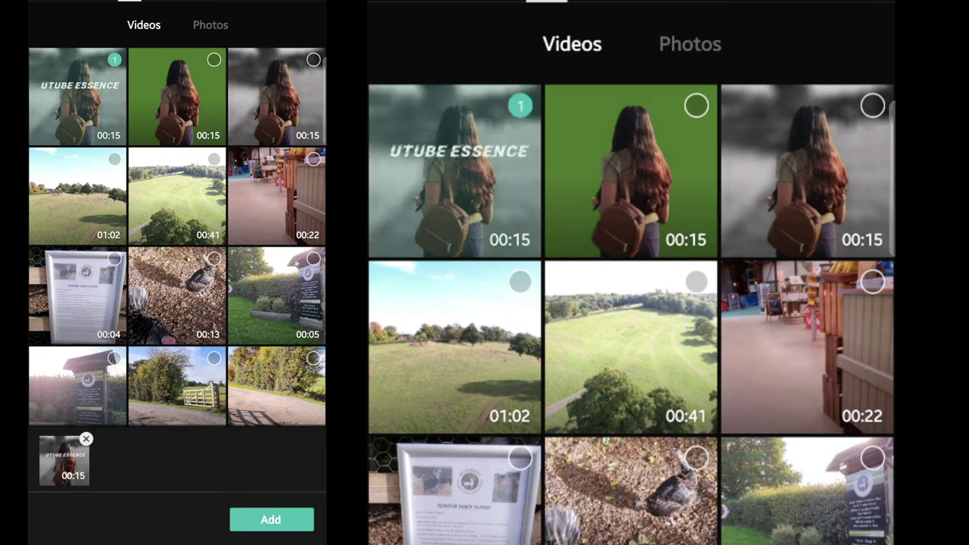
left_click(271, 519)
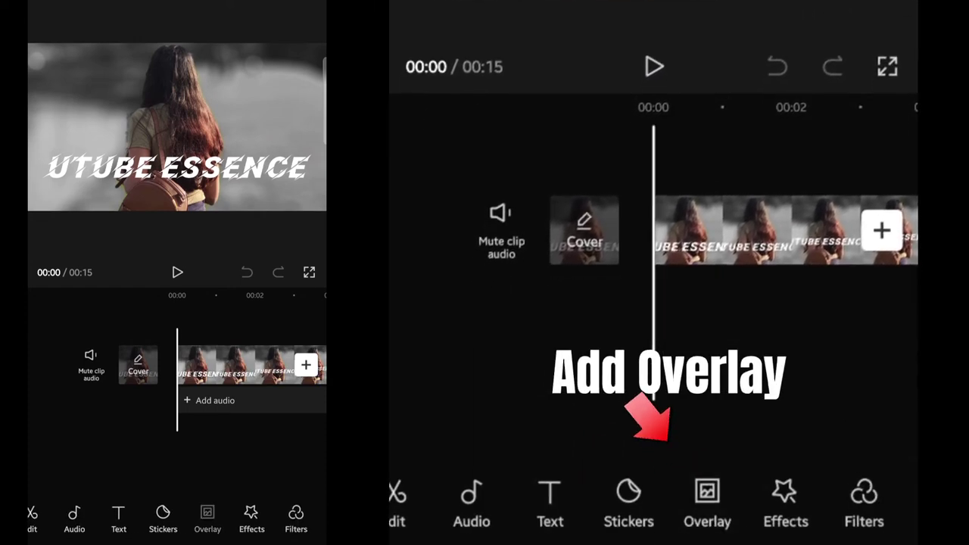
- Add the green-screen girl video as a full-frame overlay and move to the 2-second mark
left_click(207, 517)
left_click(176, 515)
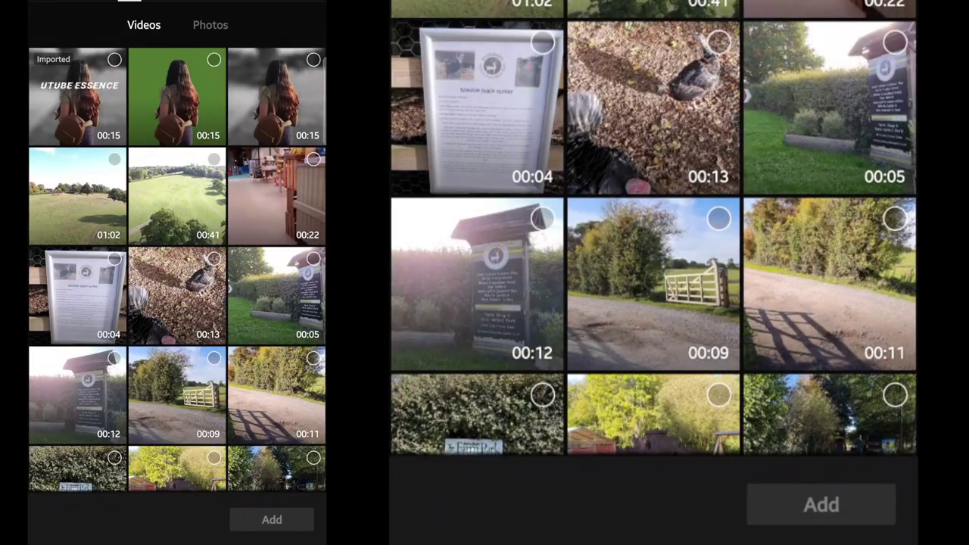
left_click(214, 59)
left_click(272, 520)
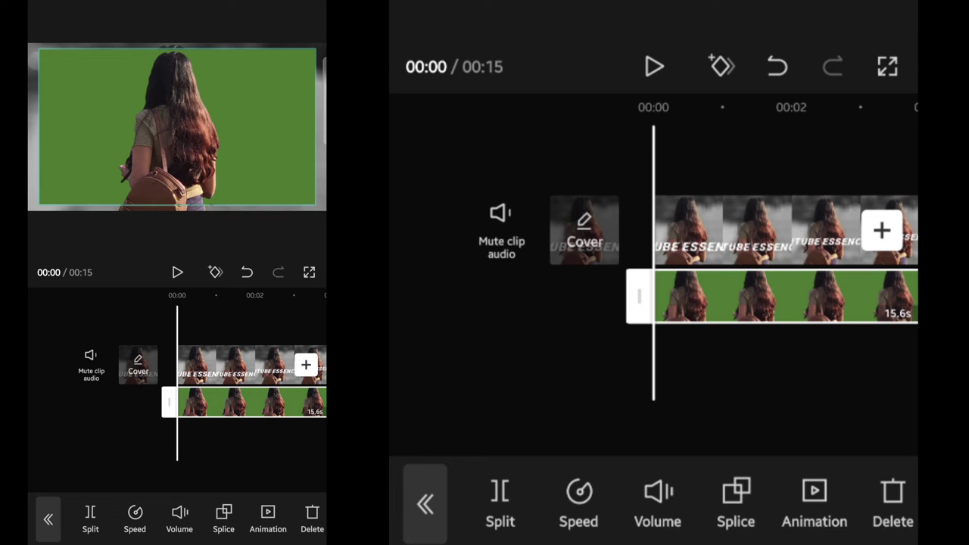
left_click_drag(302, 189, 324, 210)
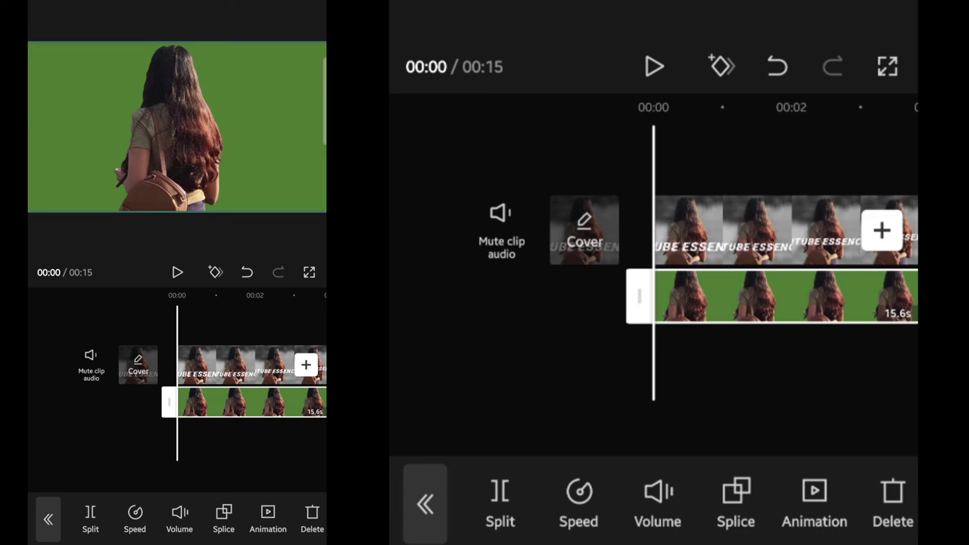
left_click(757, 364)
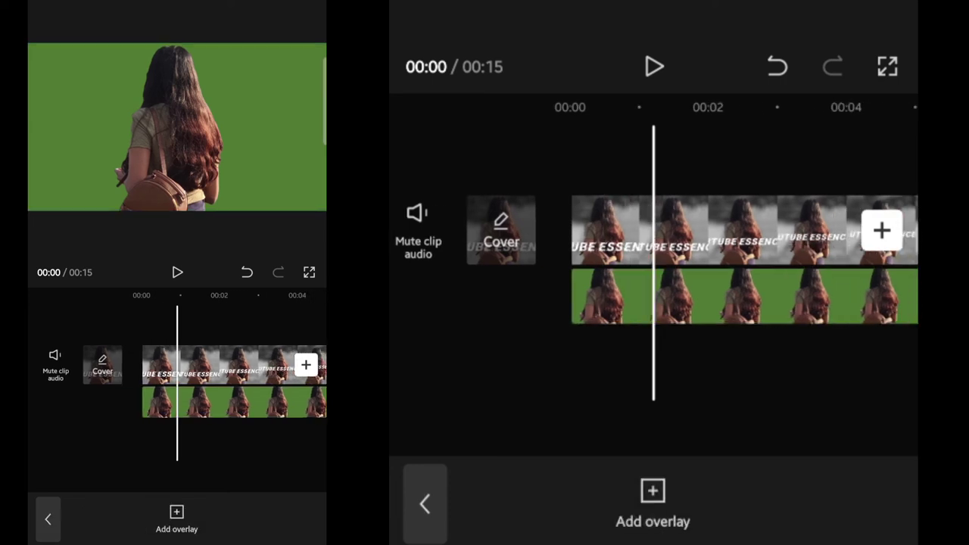
left_click_drag(757, 296, 709, 295)
- Chroma-key the overlay's green background with intensity lowered to about 8
left_click(757, 296)
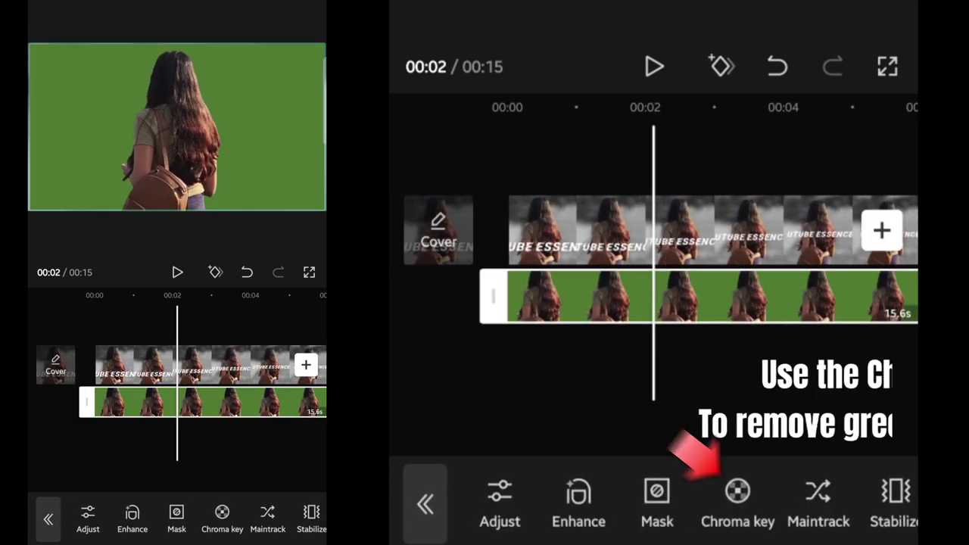
left_click(751, 500)
left_click_drag(176, 127, 266, 101)
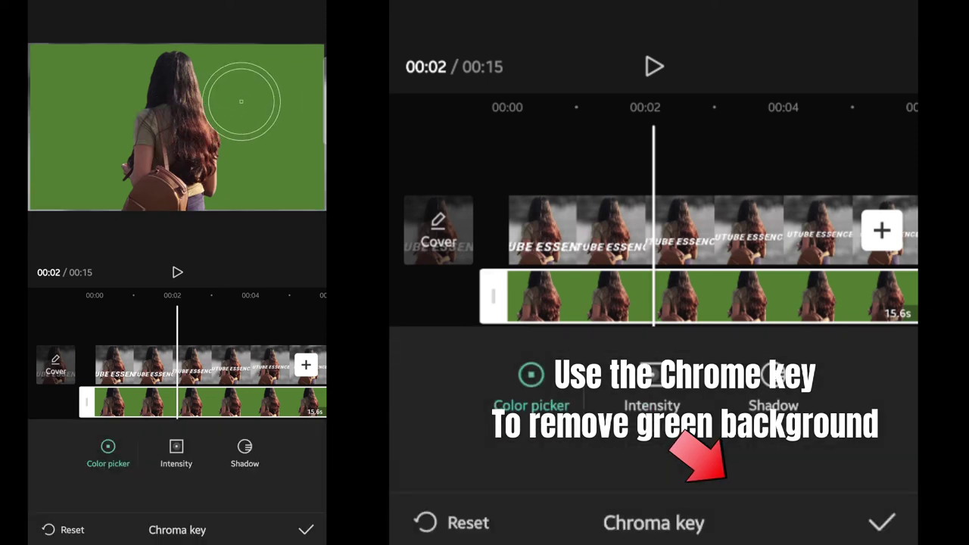
left_click(652, 386)
left_click_drag(477, 457, 829, 457)
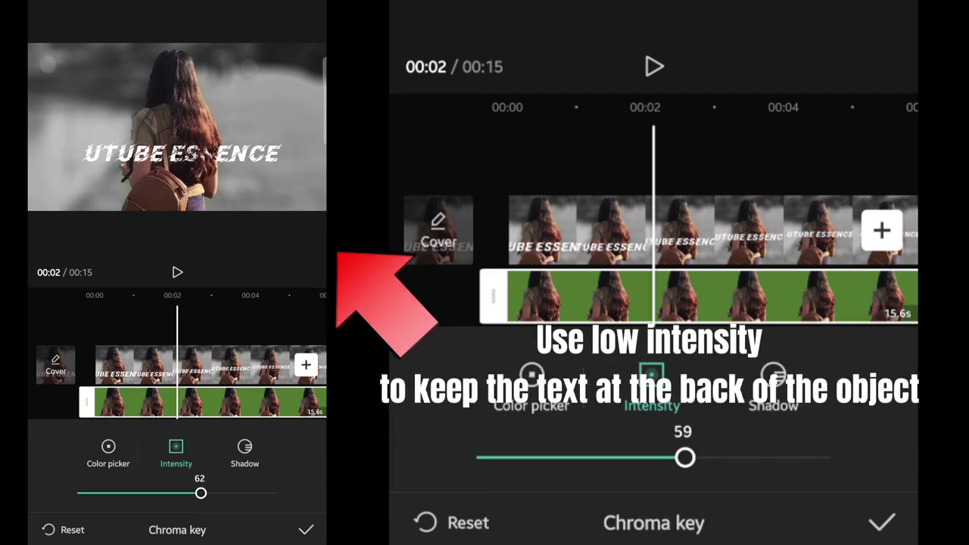
left_click_drag(685, 457, 611, 457)
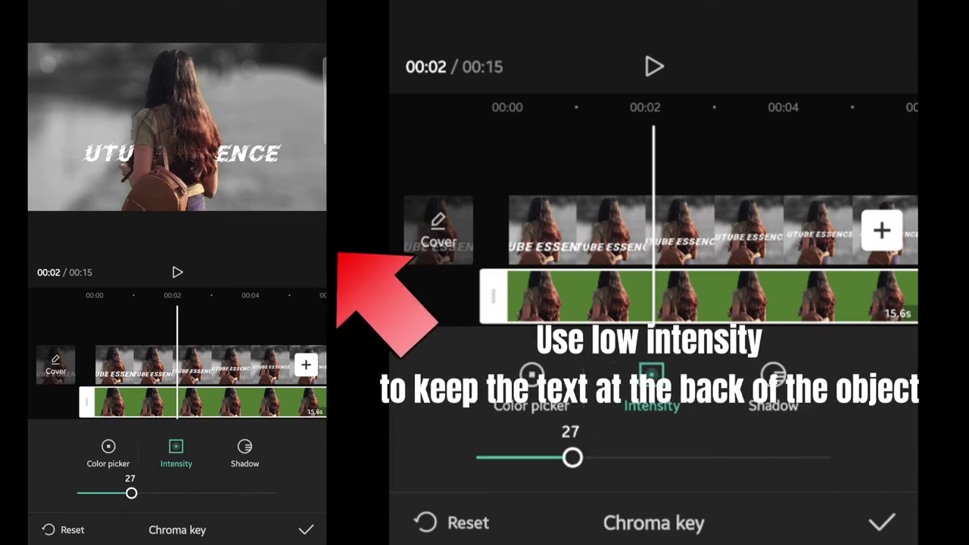
left_click_drag(558, 458, 547, 457)
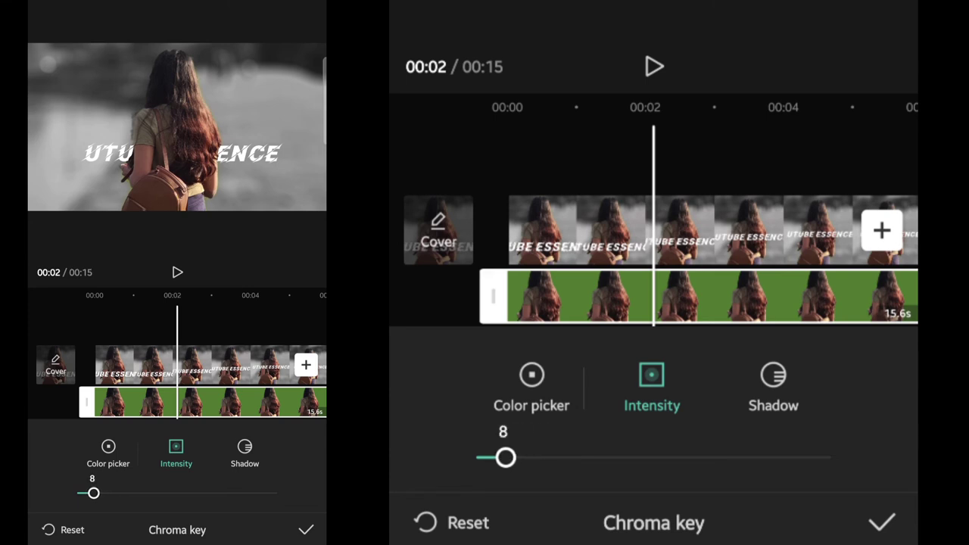
left_click(882, 522)
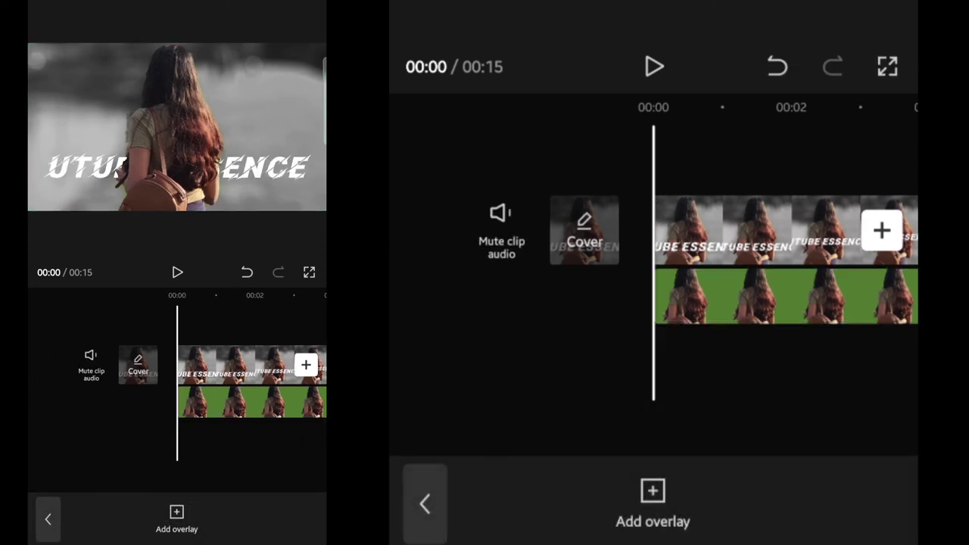
- Play the composite to check the UTUBE ESSENCE title appears behind the girl
left_click(654, 67)
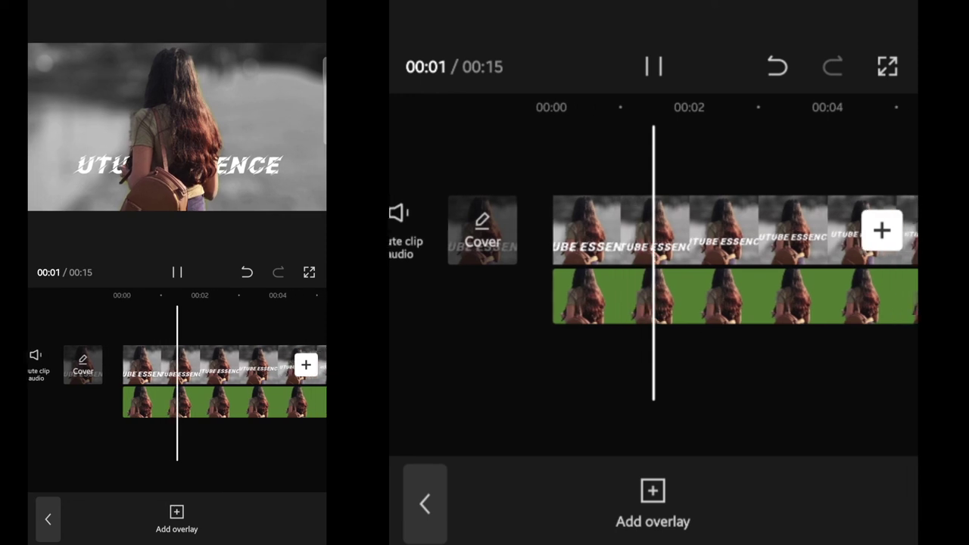